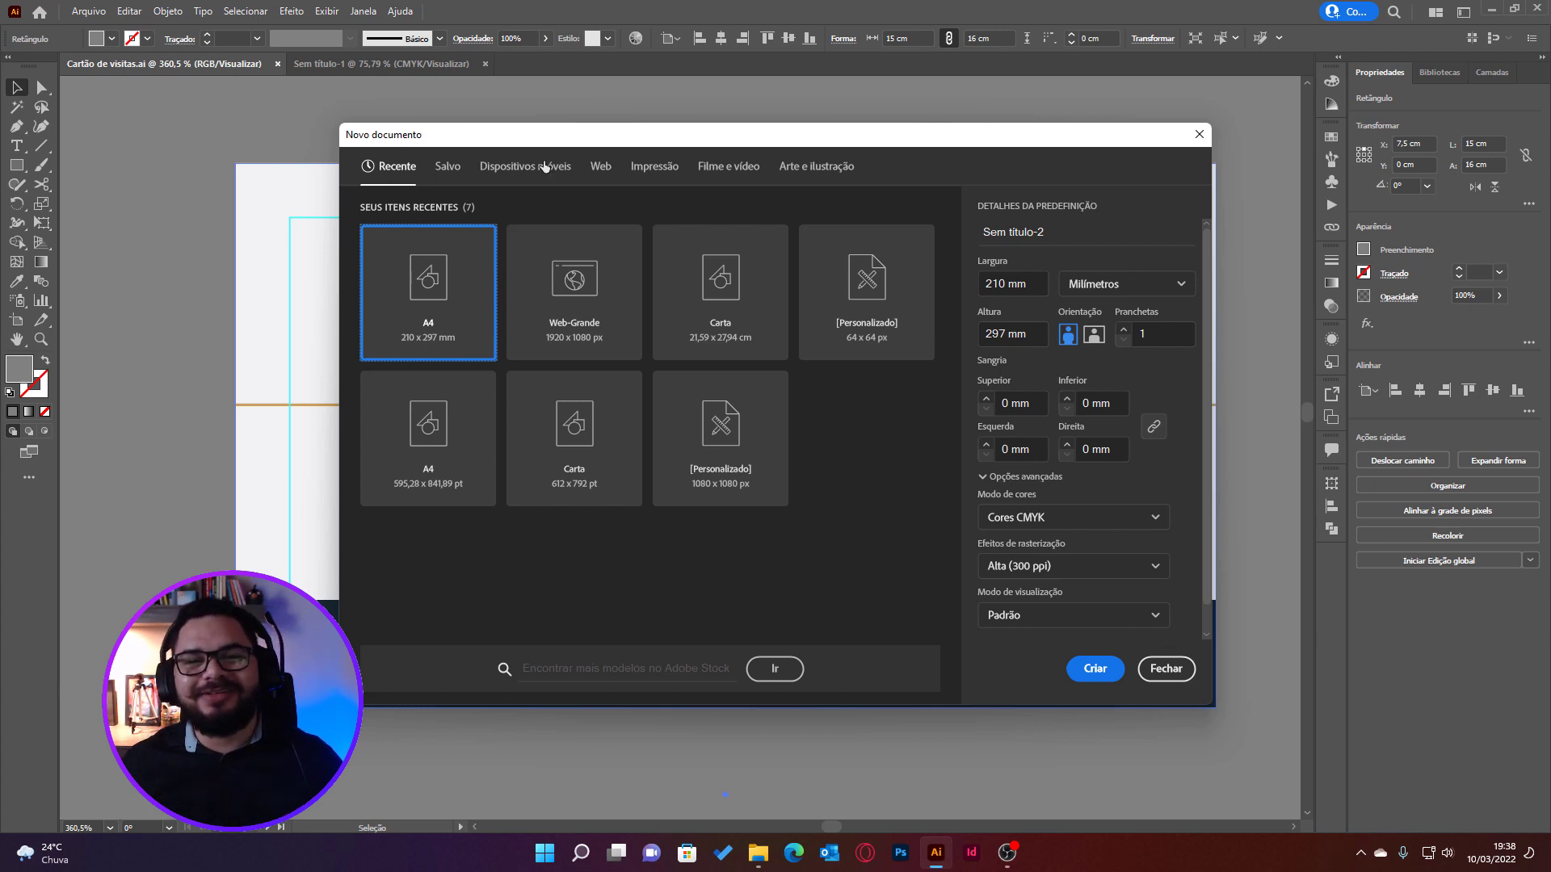
Preview an A4 print document (210 × 297 mm) in millimetres, then close without creating it
{"action": "left_click", "coordinate": [675, 173]}
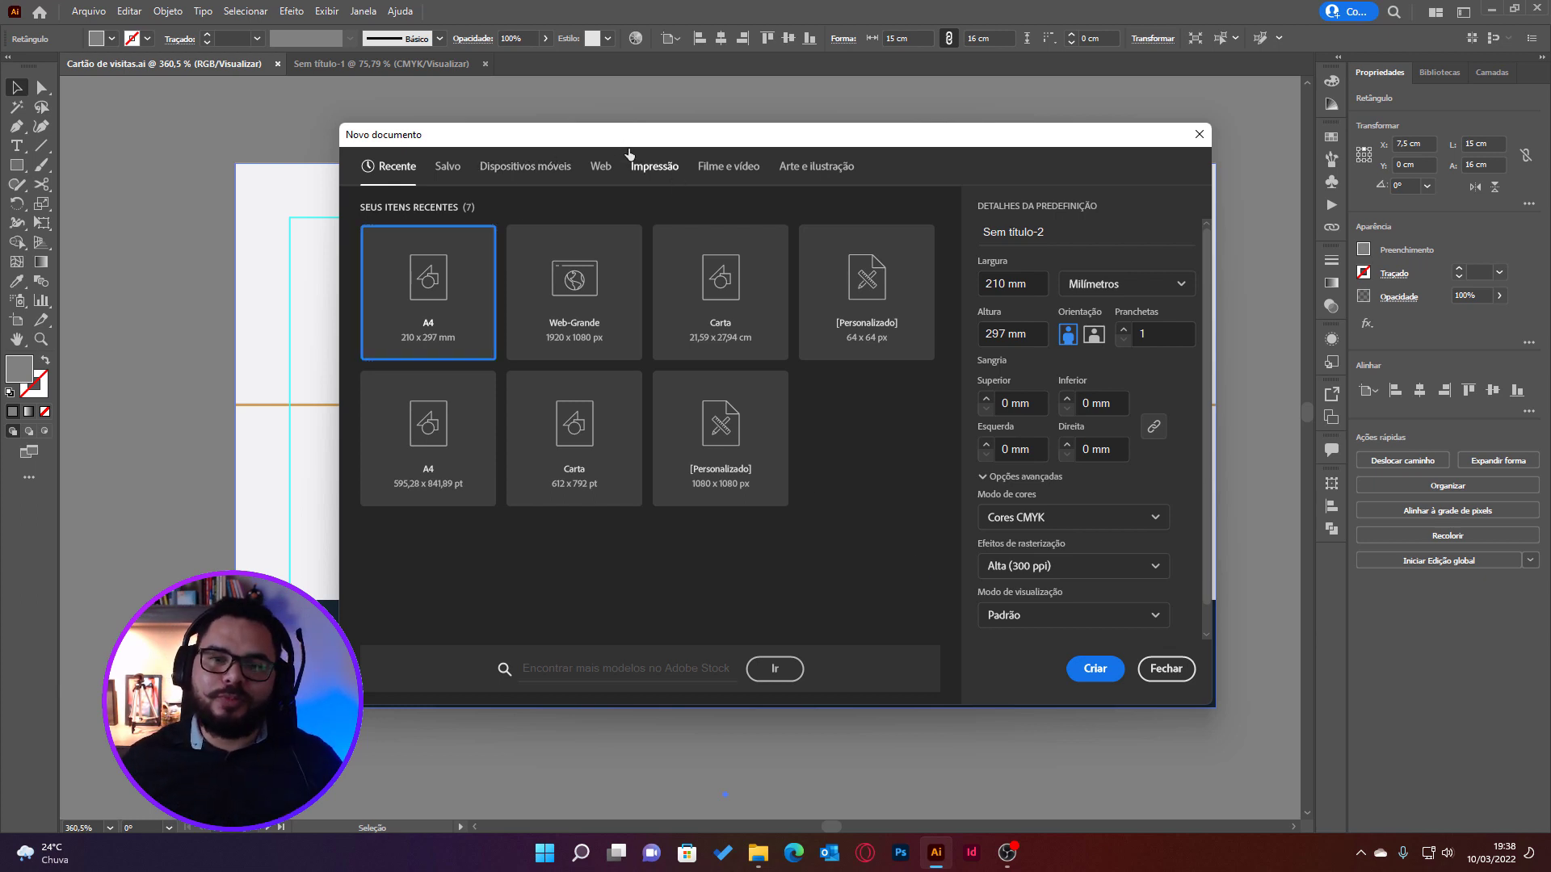
{"action": "left_click", "coordinate": [592, 293]}
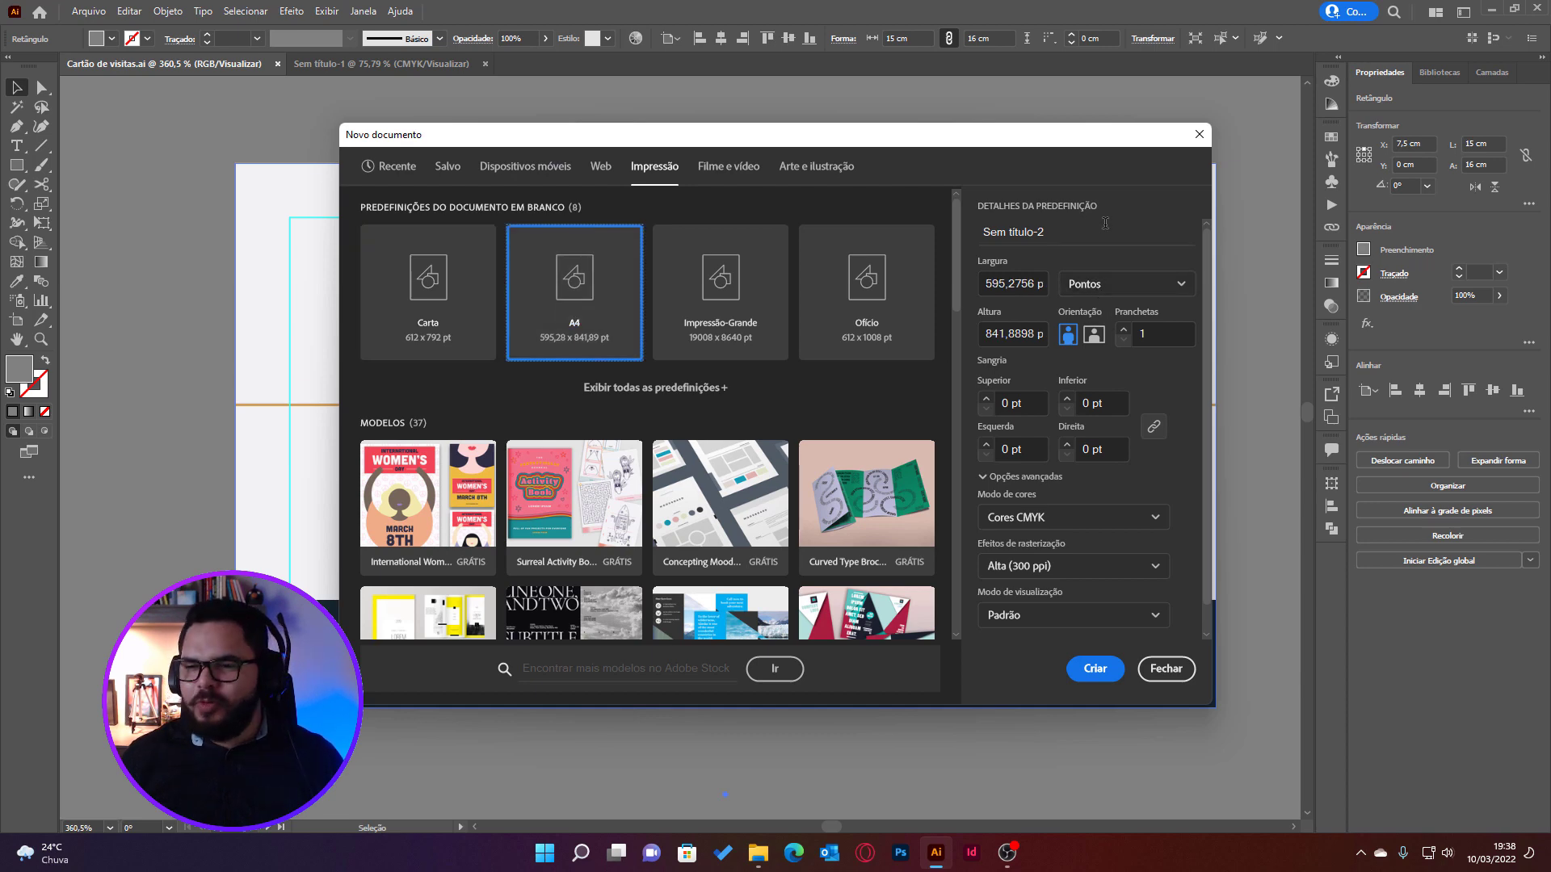
{"action": "left_click", "coordinate": [1134, 286]}
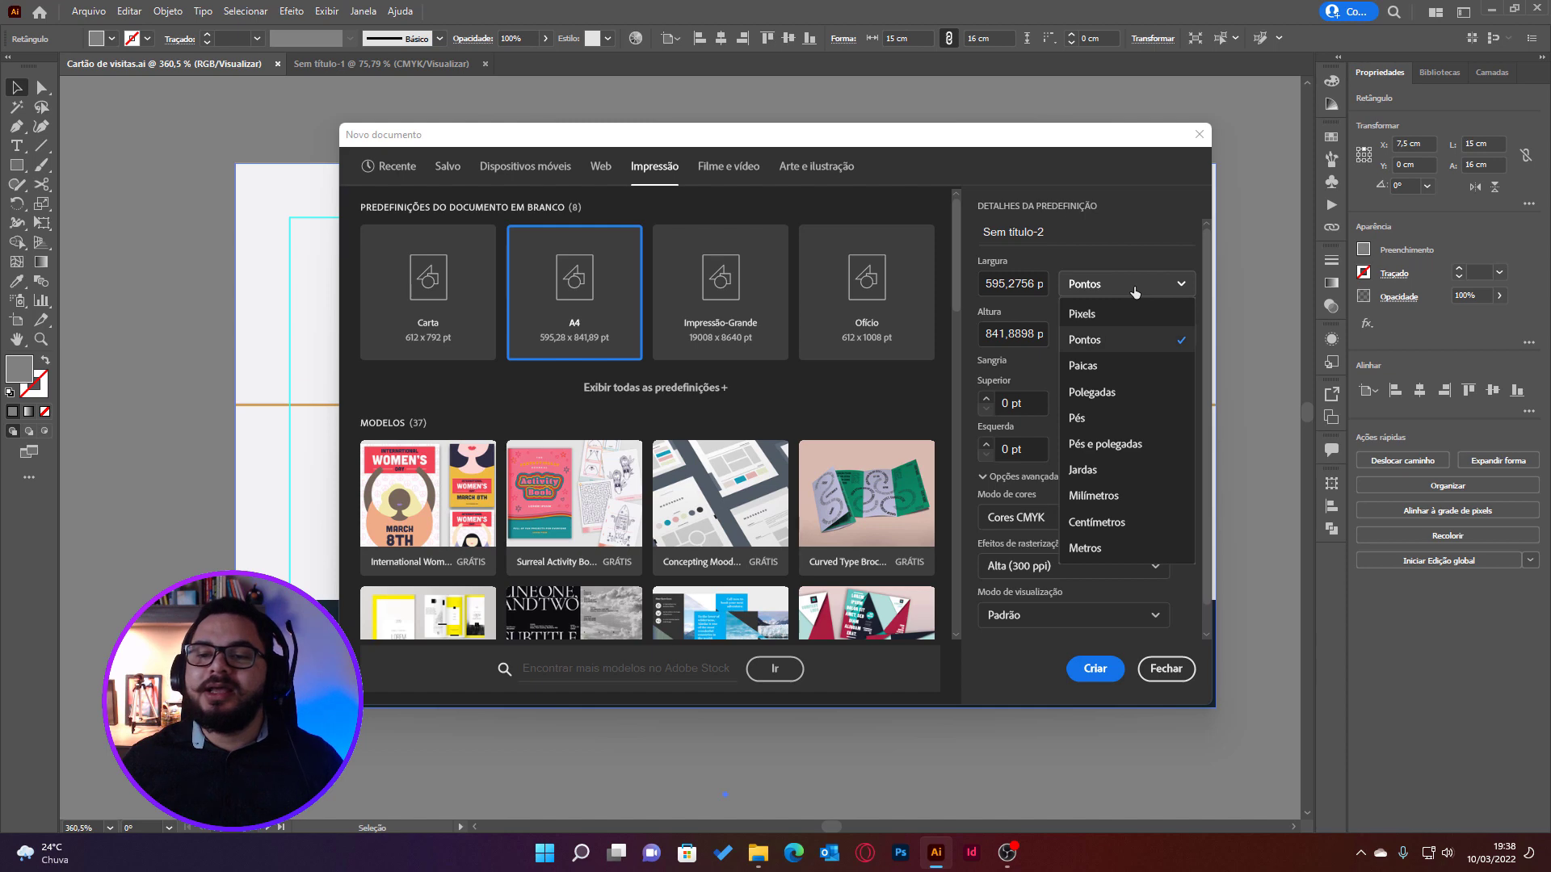
{"action": "left_click", "coordinate": [1083, 496]}
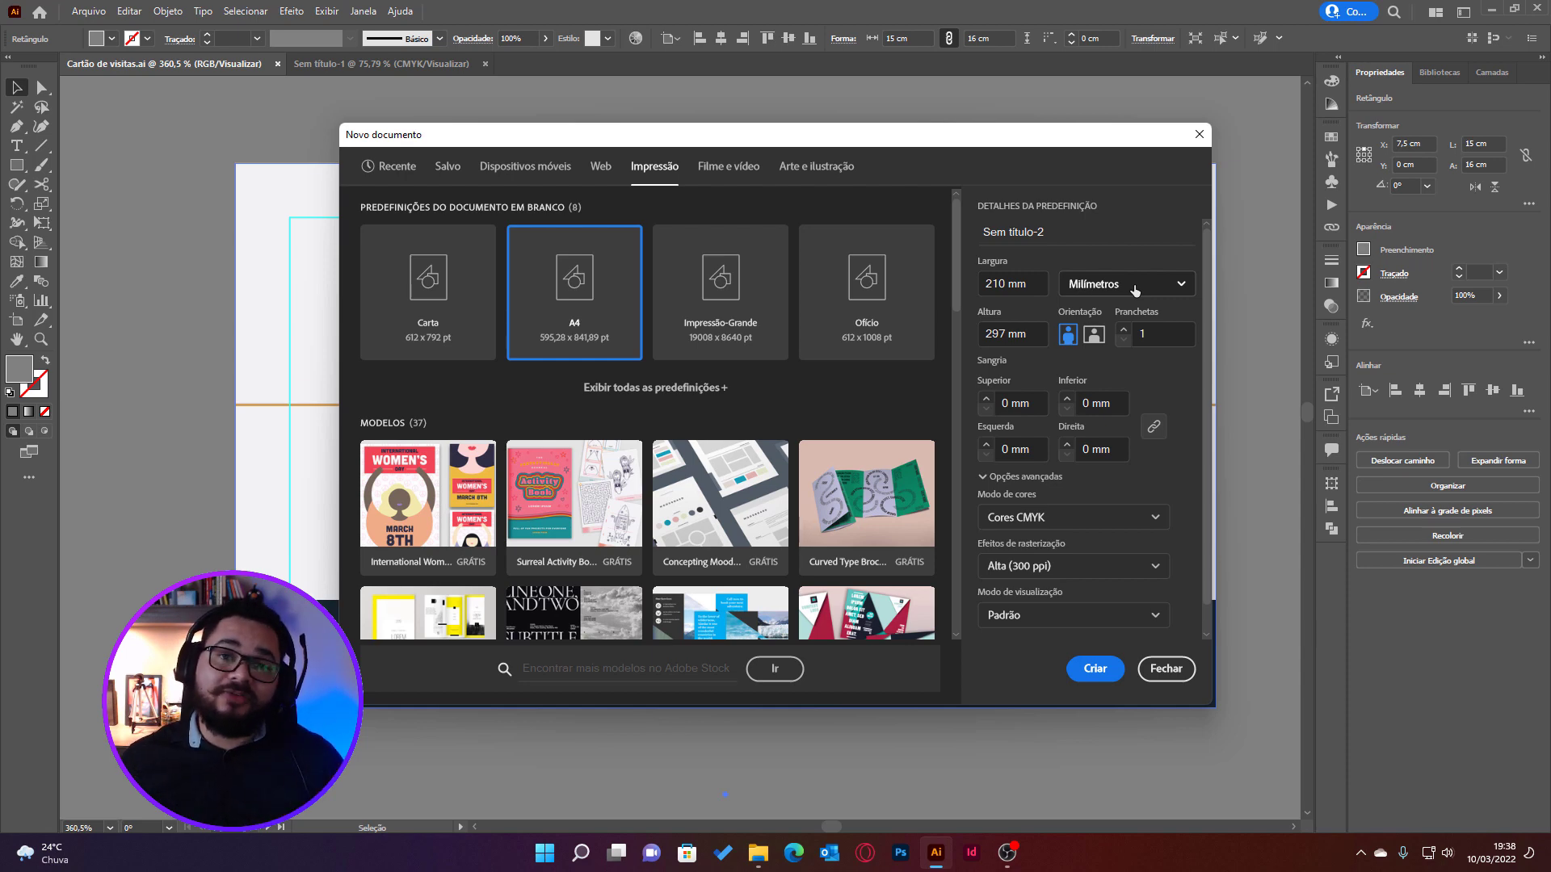
{"action": "left_click", "coordinate": [1165, 669]}
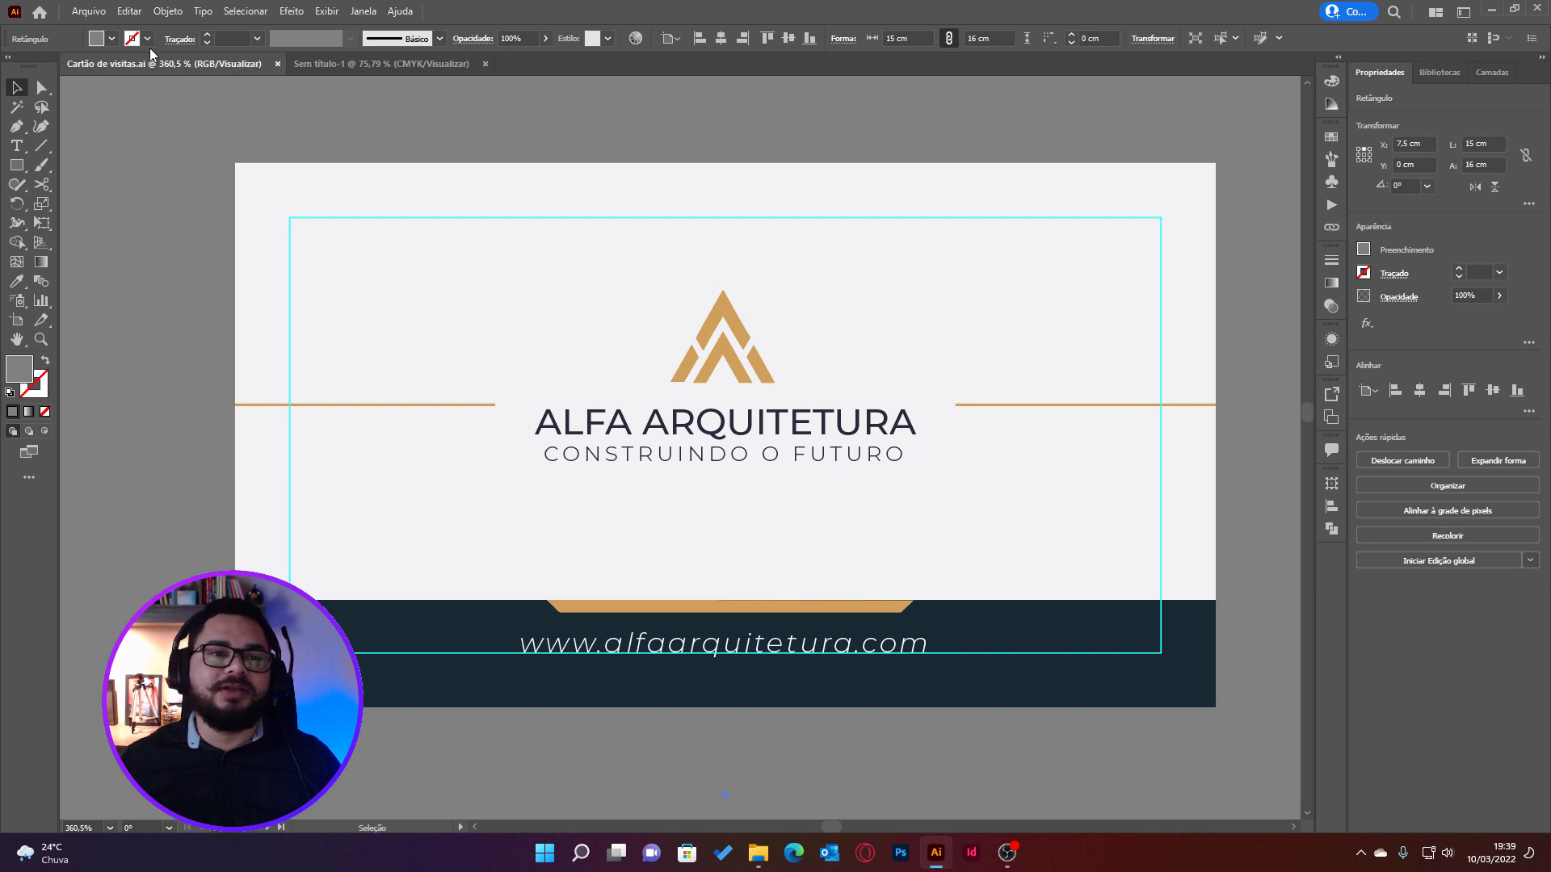
Set the General unit in Units preferences to Millimeters so the rectangle reads 150 × 160 mm
{"action": "left_click", "coordinate": [130, 11]}
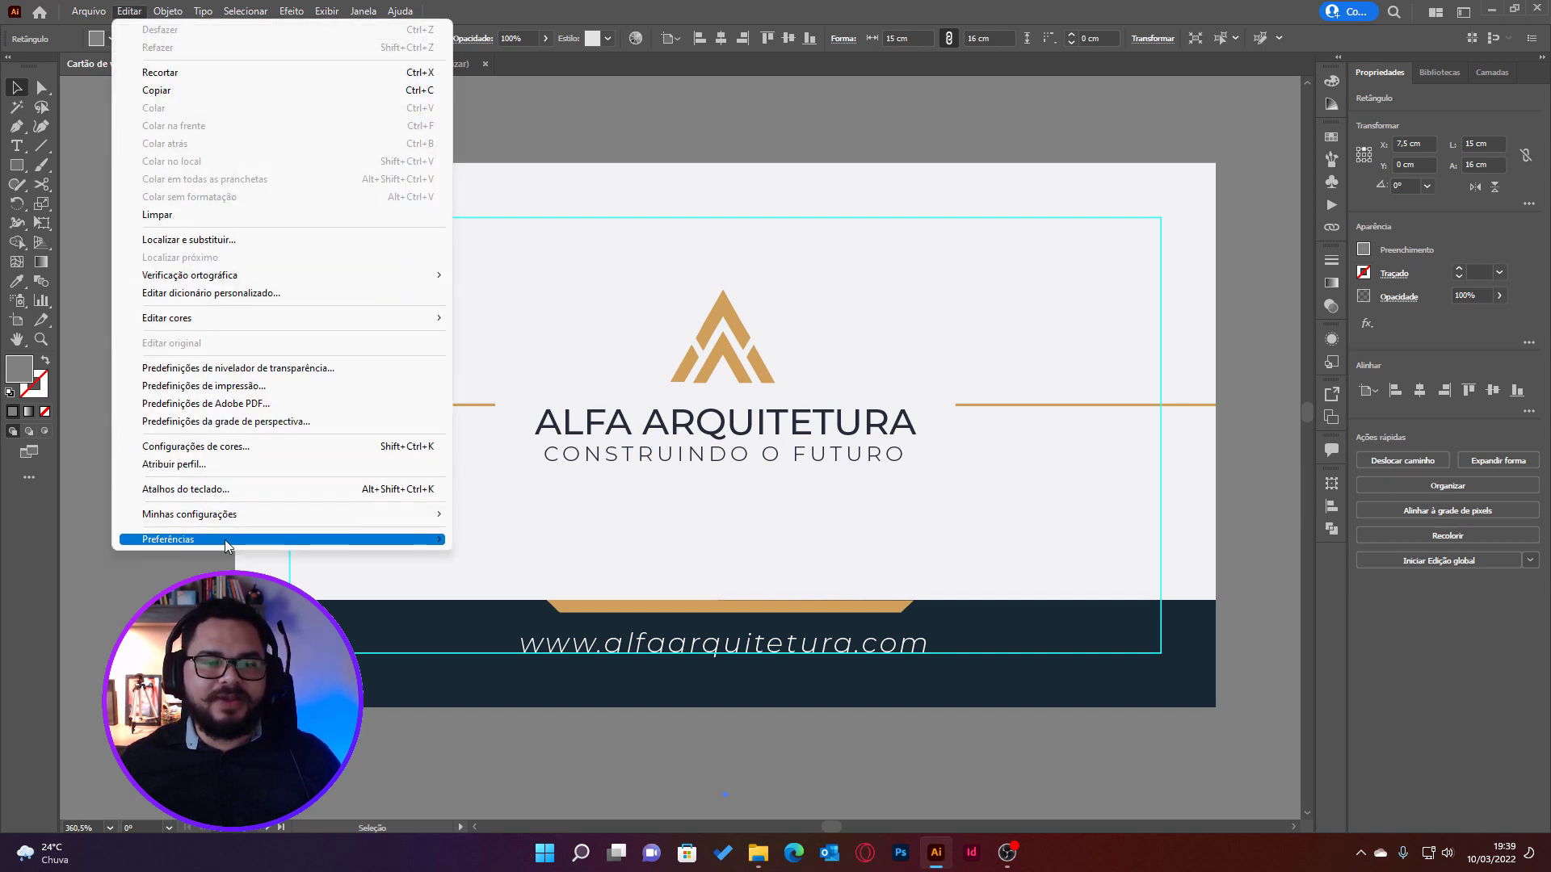
{"action": "mouse_move", "coordinate": [281, 539]}
{"action": "left_click", "coordinate": [548, 593]}
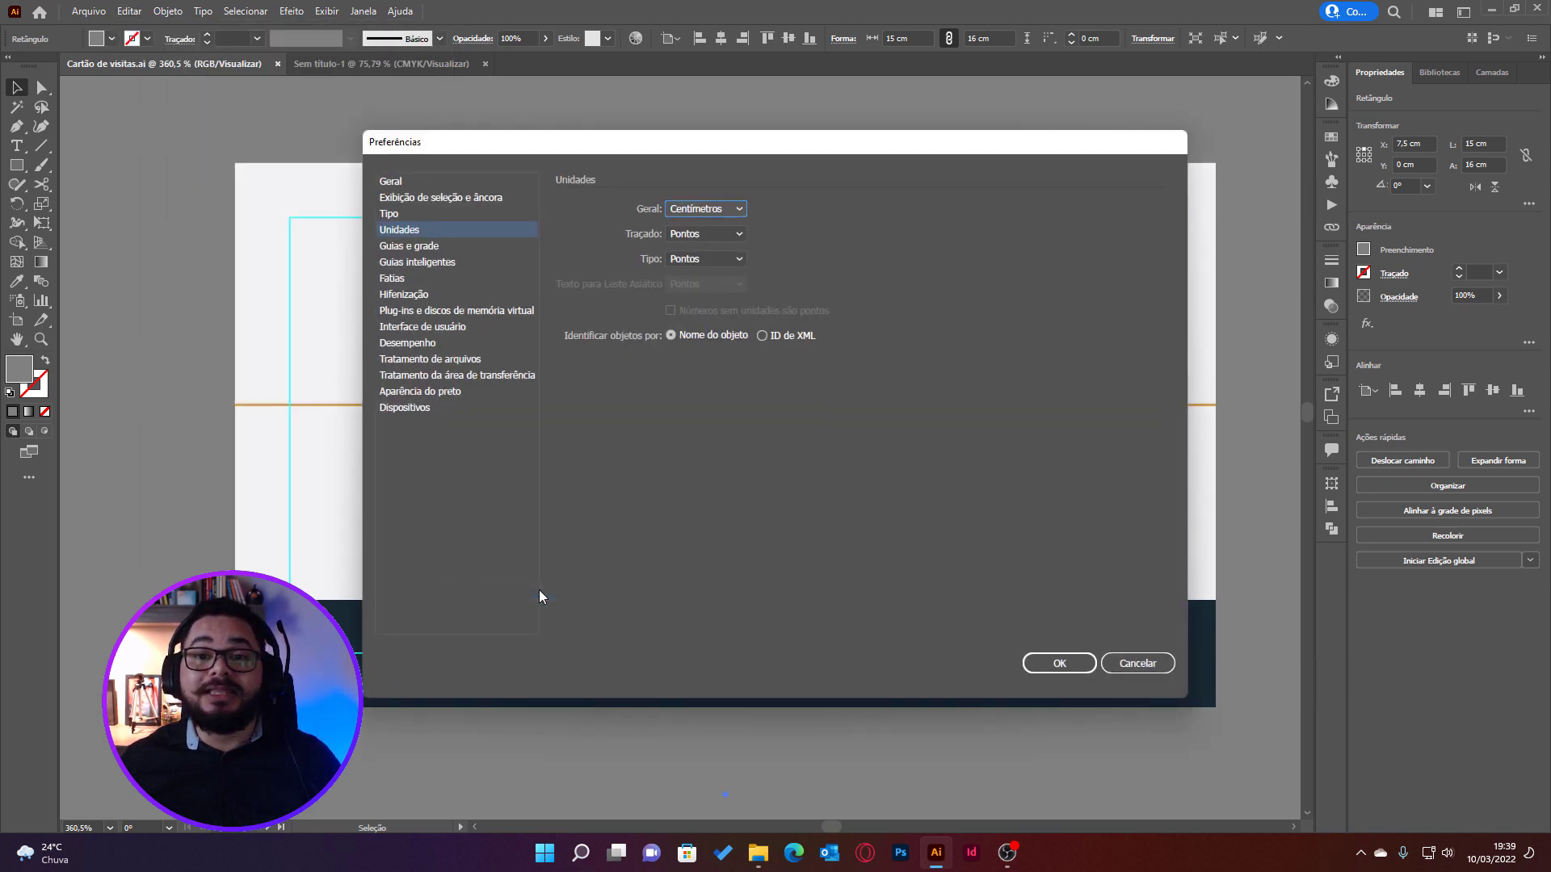
{"action": "left_click", "coordinate": [690, 212]}
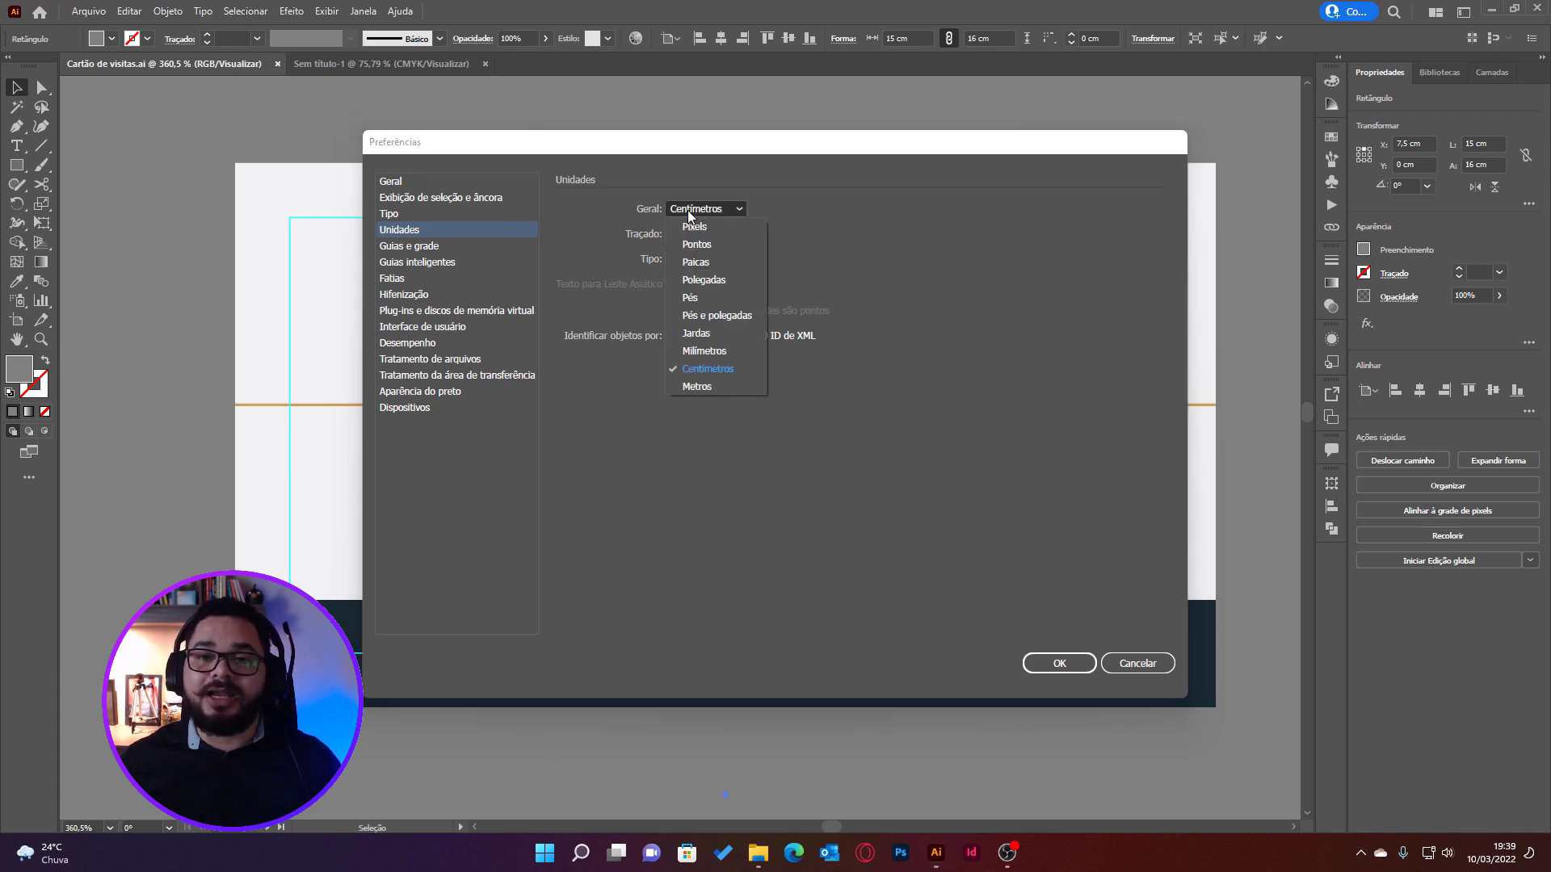
{"action": "left_click", "coordinate": [712, 351]}
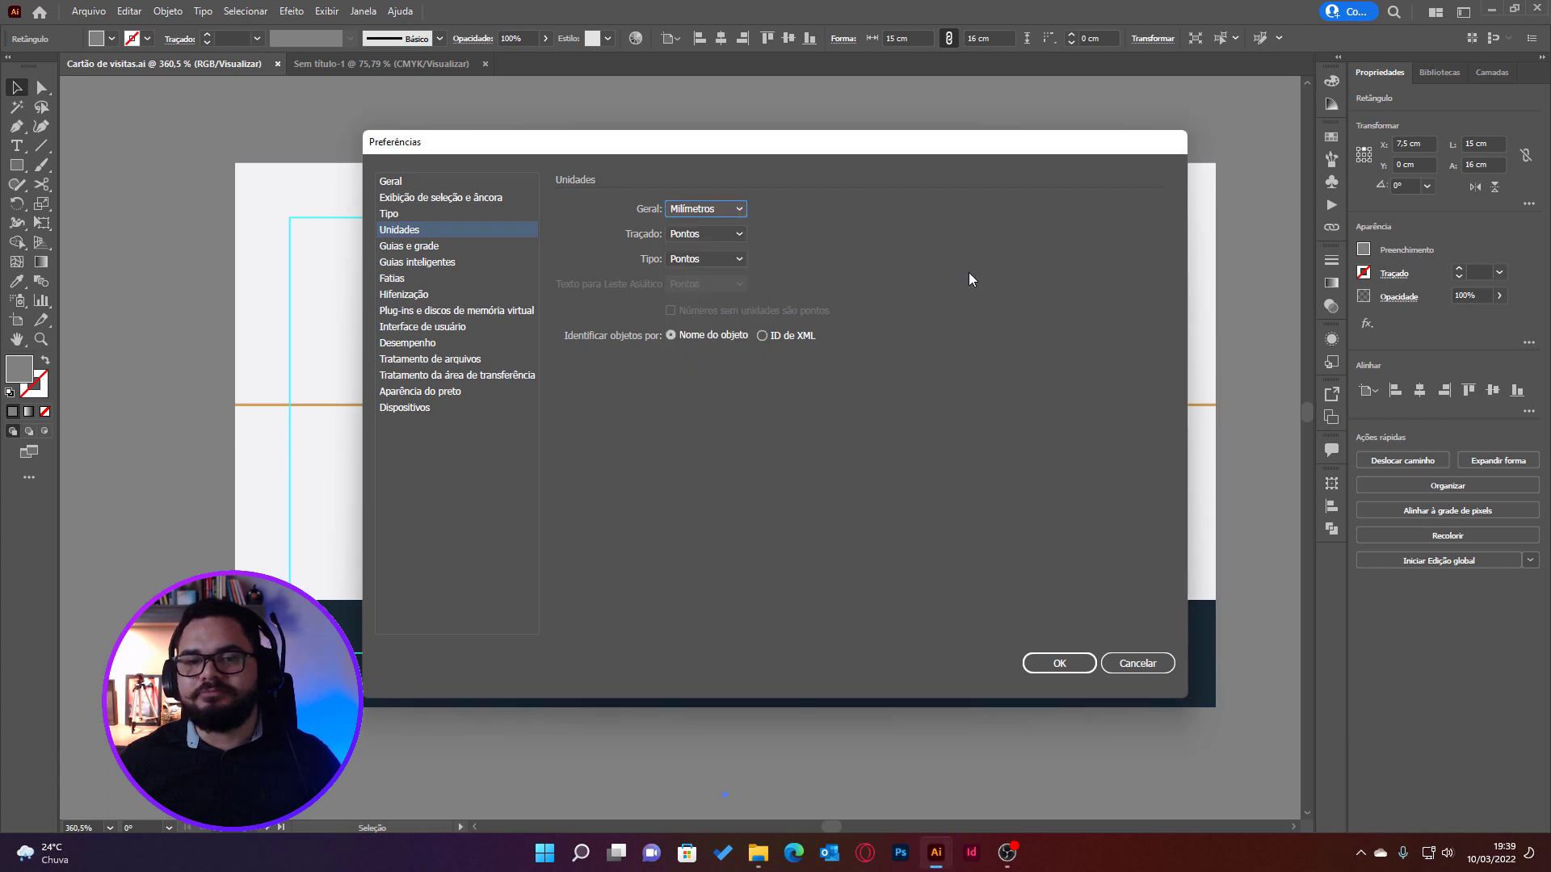
{"action": "left_click", "coordinate": [1060, 664]}
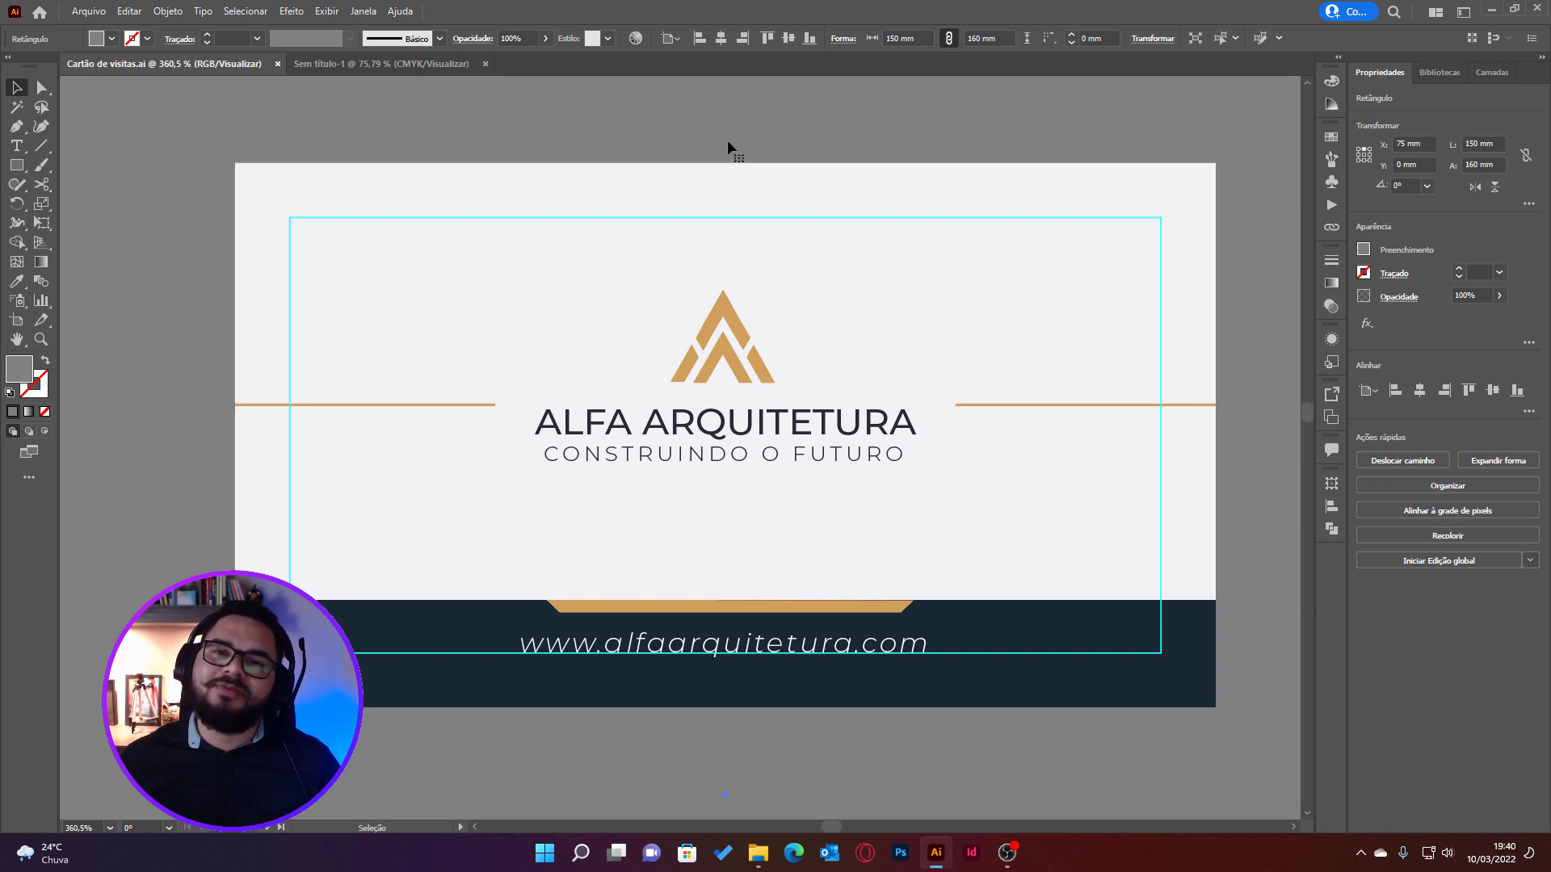
Set the General unit back to Centimeters so the rectangle reads 15 × 16 cm
{"action": "key", "text": "ctrl+k"}
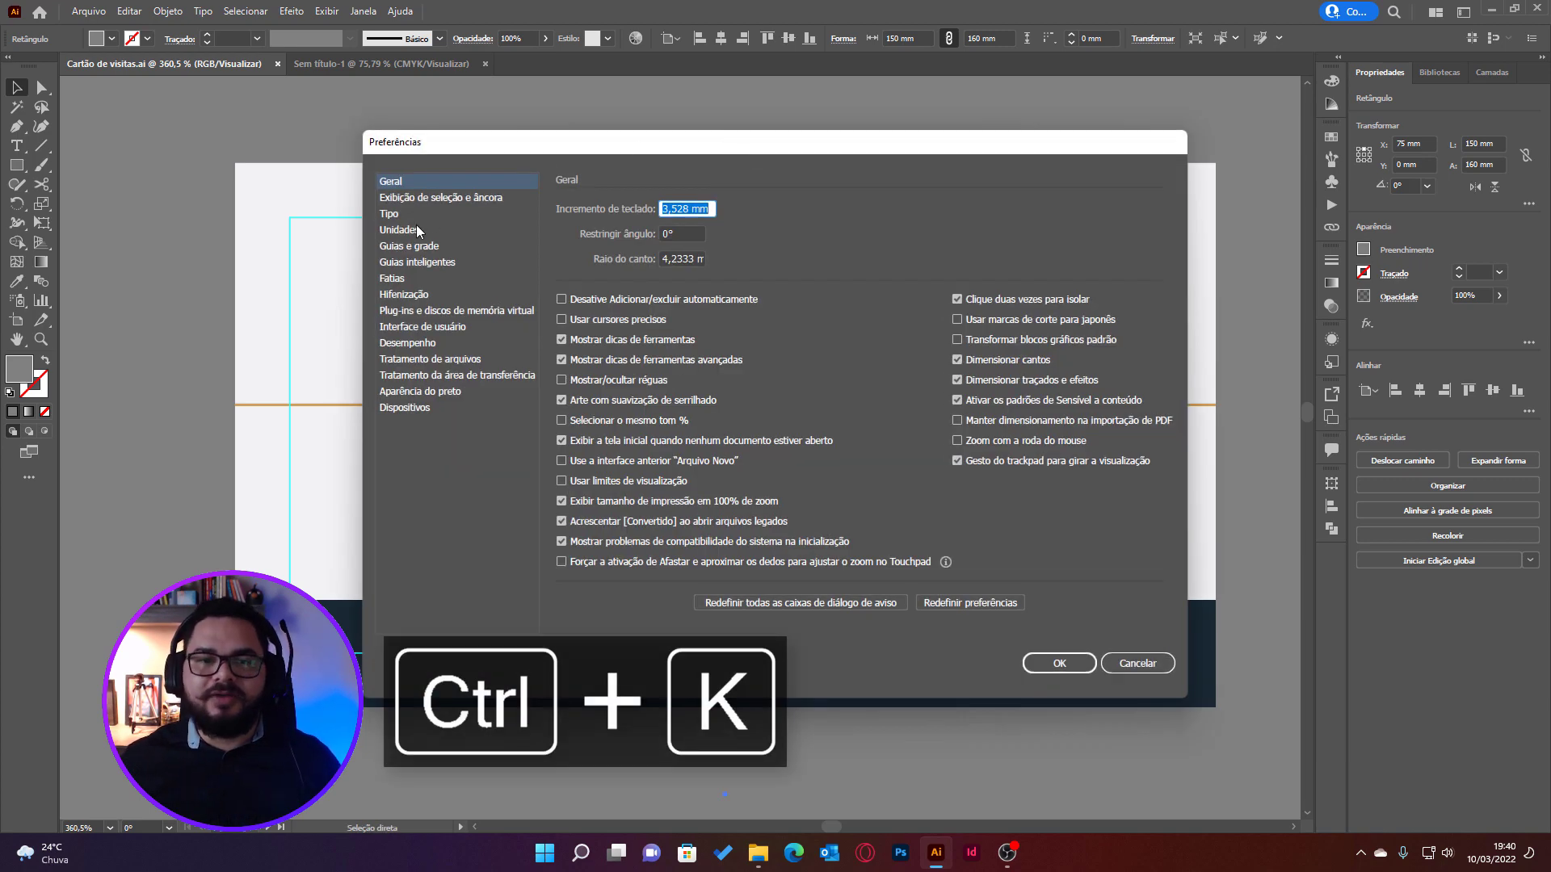
{"action": "left_click", "coordinate": [405, 230]}
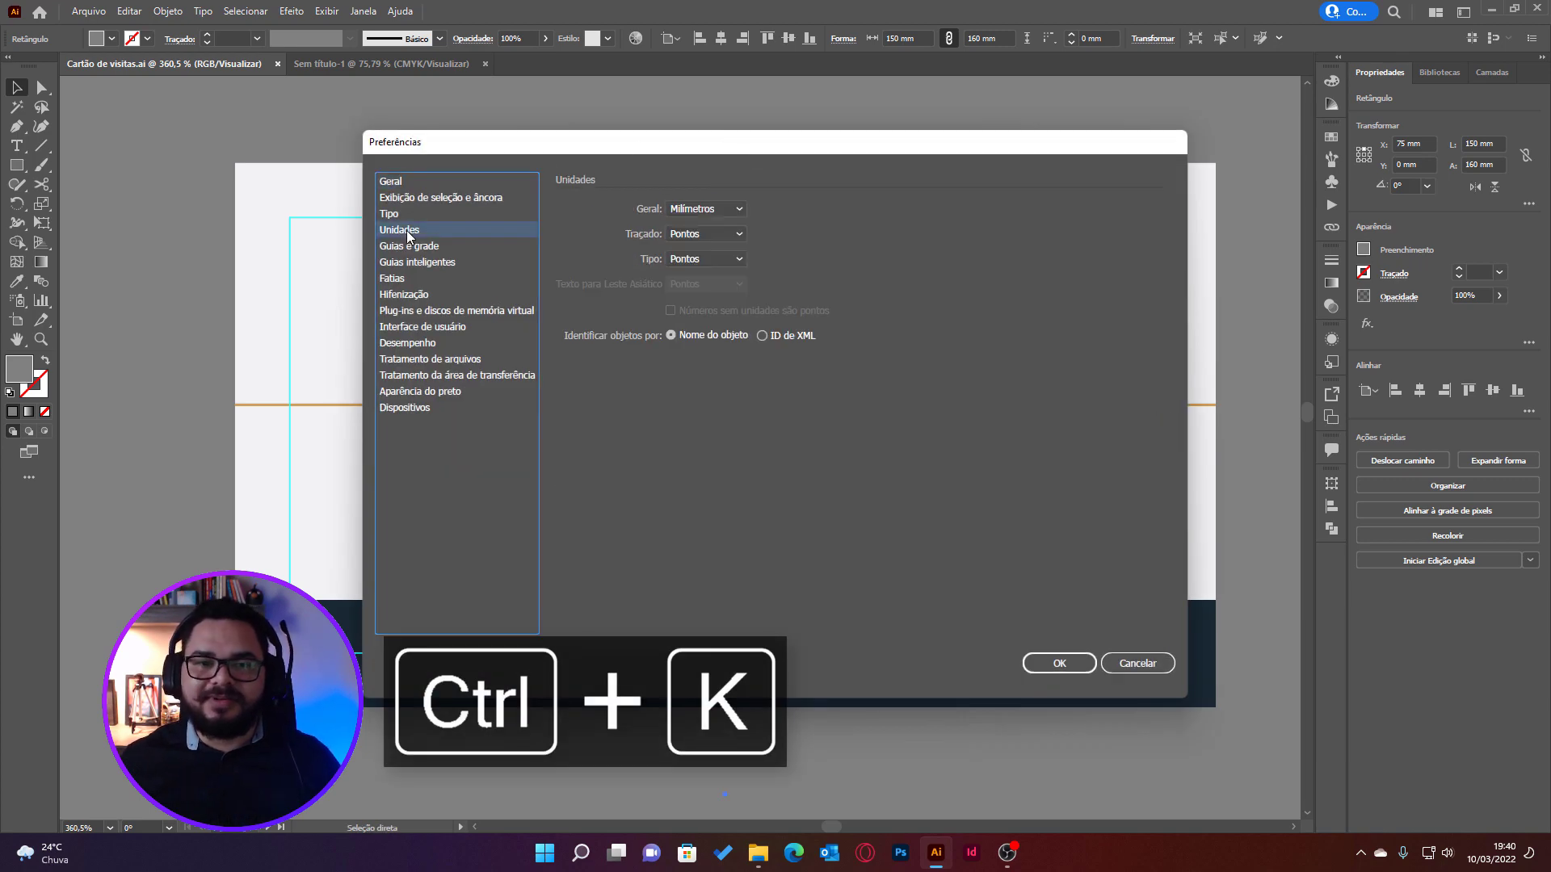
{"action": "left_click", "coordinate": [702, 212]}
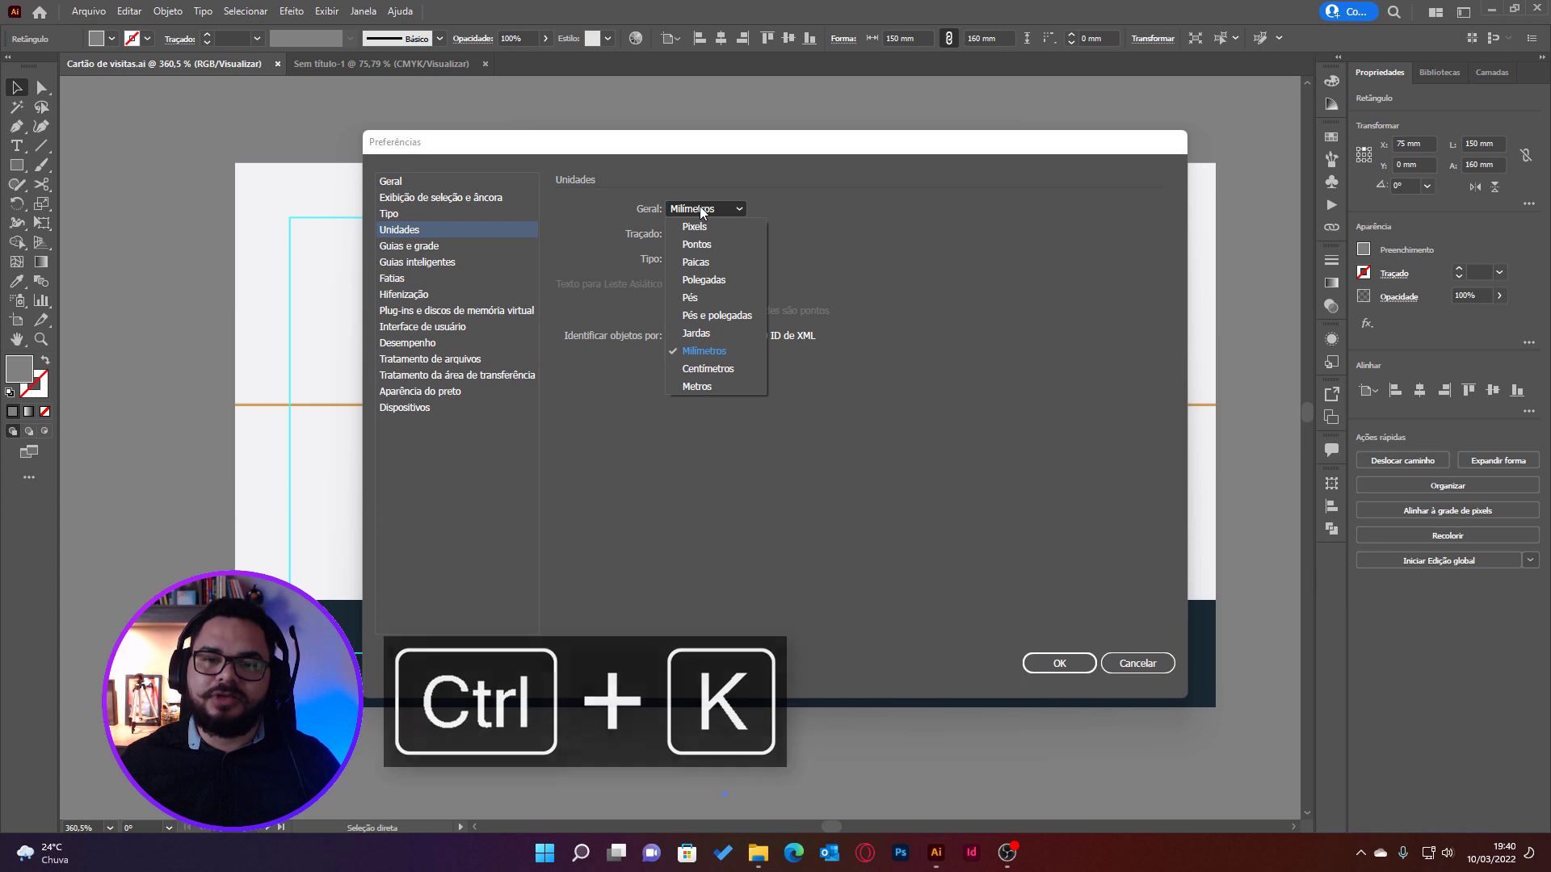
{"action": "left_click", "coordinate": [709, 369]}
{"action": "left_click", "coordinate": [1056, 663]}
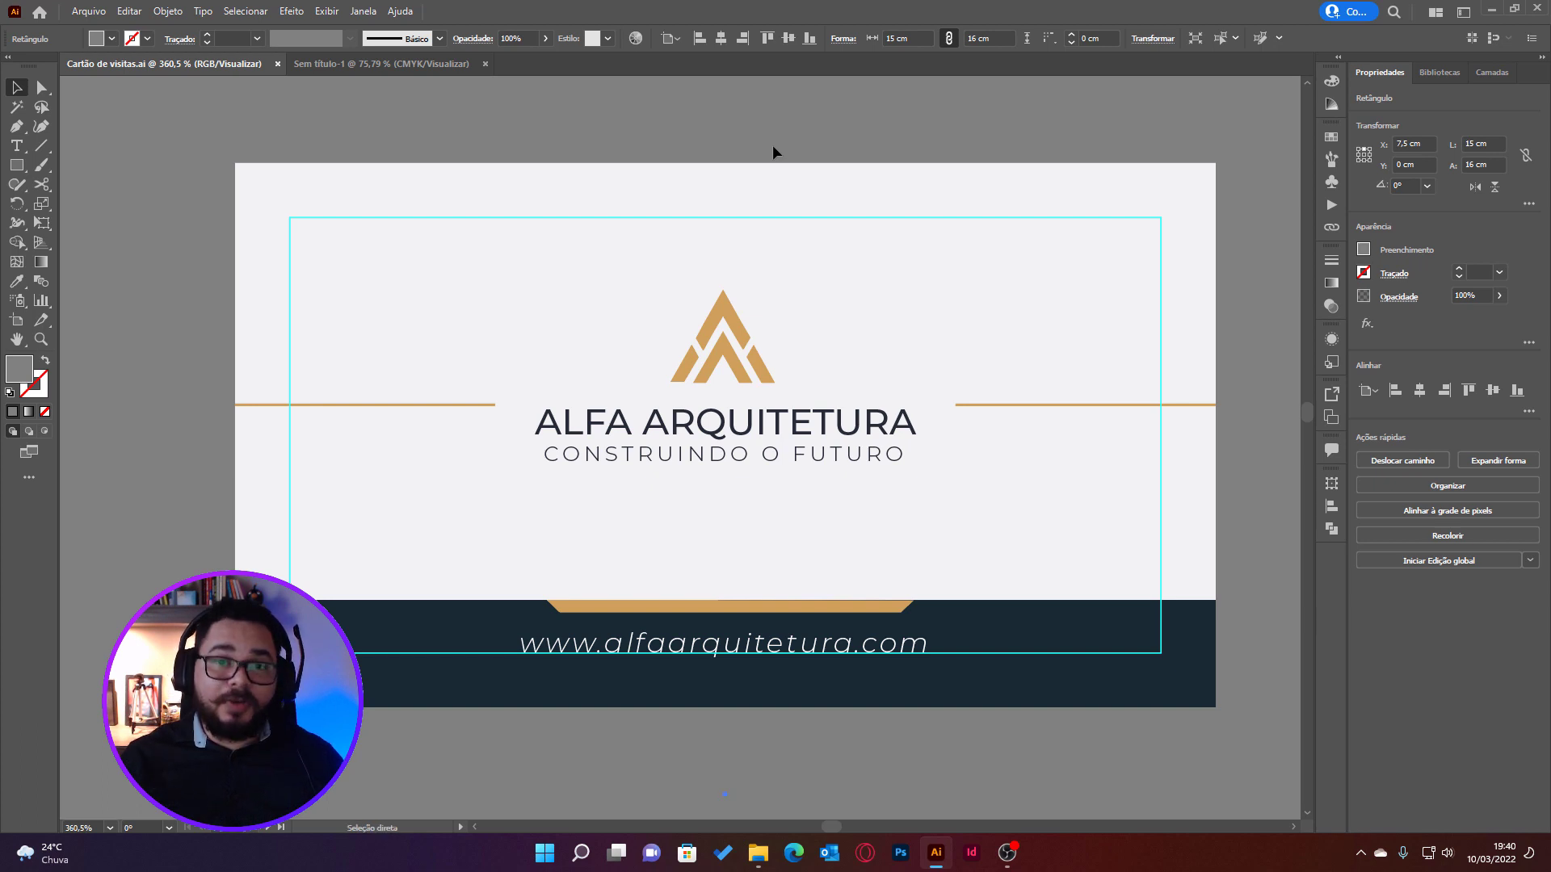
Show rulers with Ctrl+R and confirm the Rulers option in the View menu
{"action": "key", "text": "ctrl+r"}
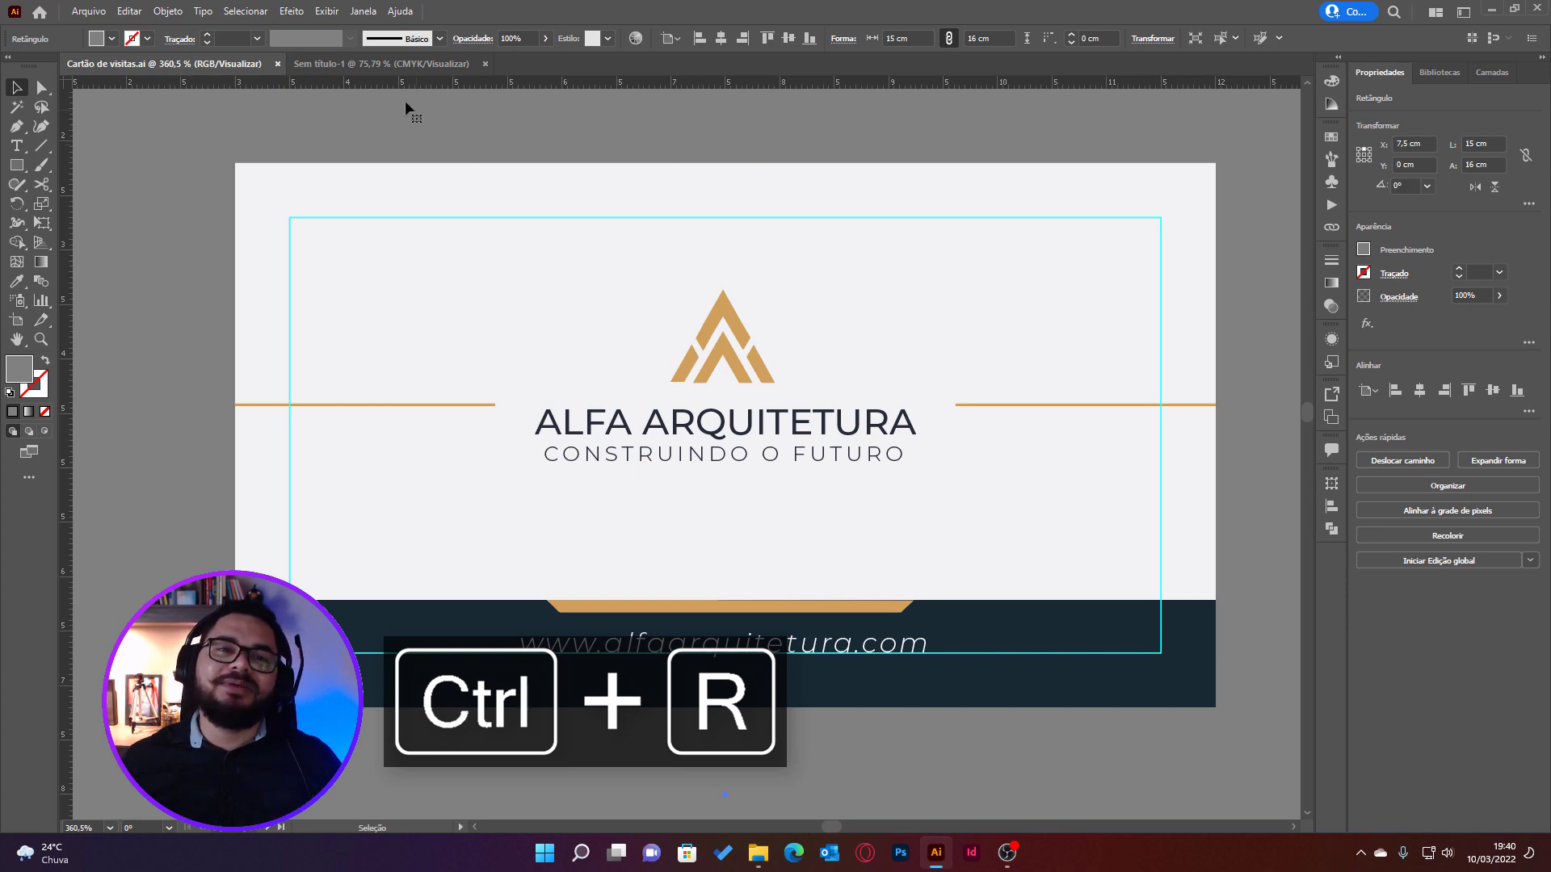
{"action": "left_click", "coordinate": [361, 12]}
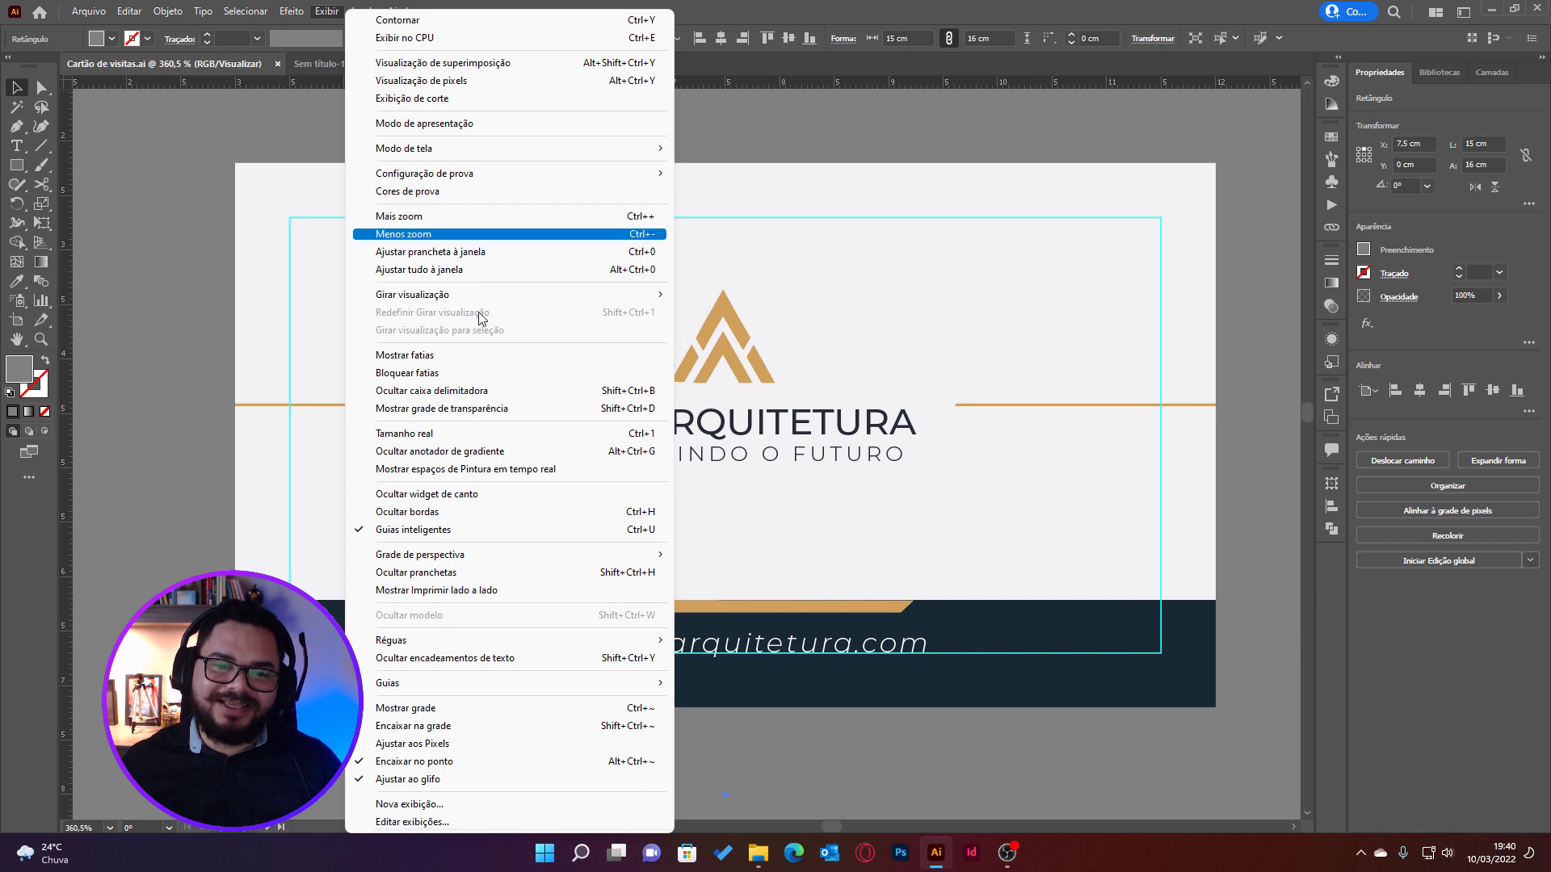
{"action": "mouse_move", "coordinate": [509, 640]}
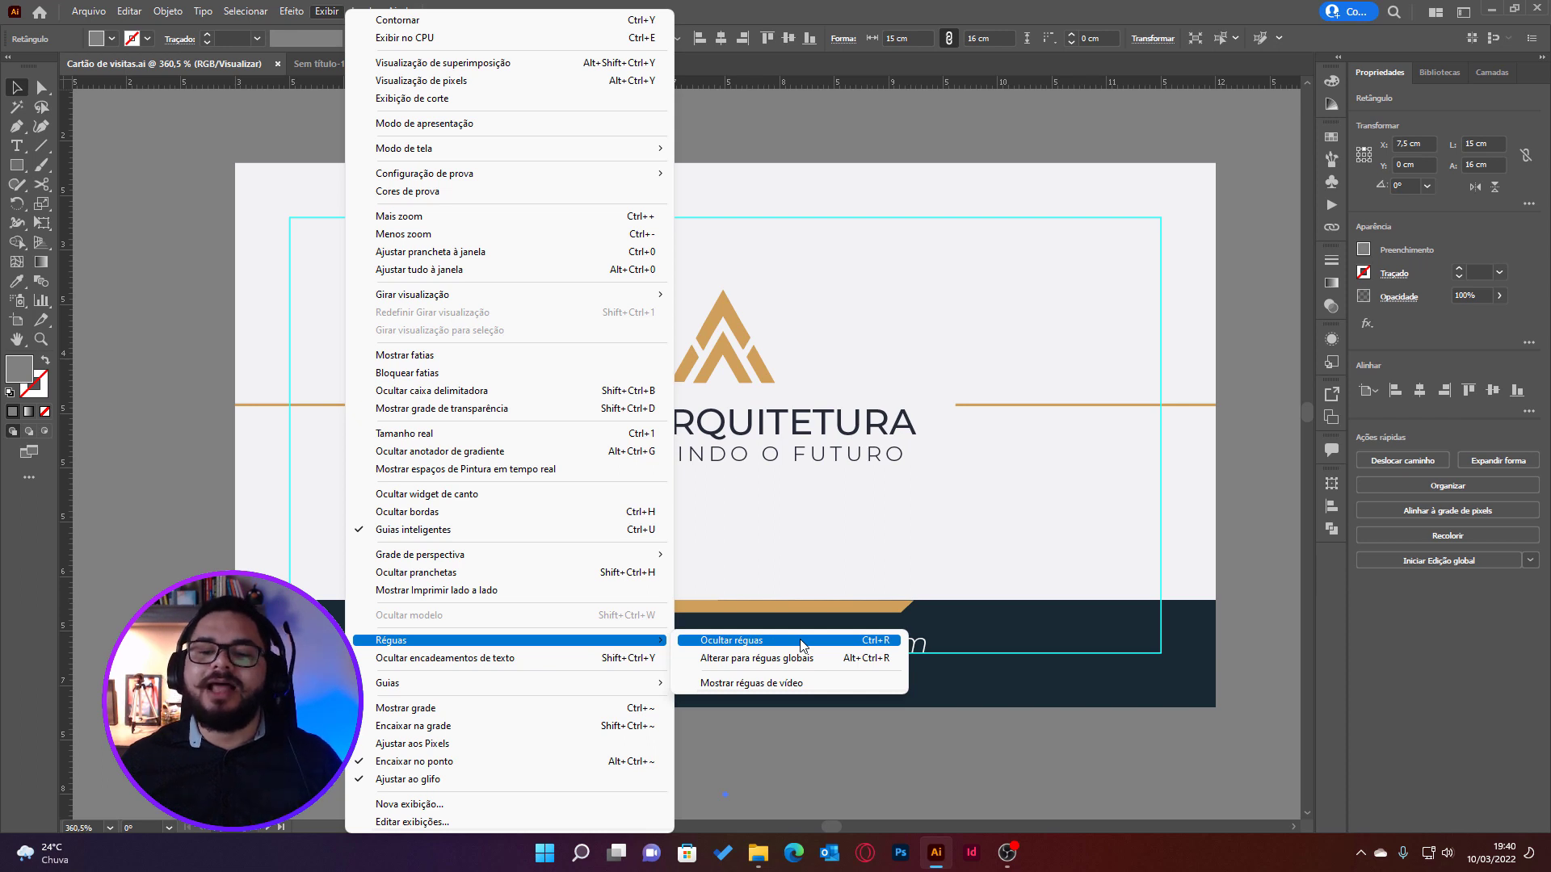
{"action": "left_click", "coordinate": [886, 133]}
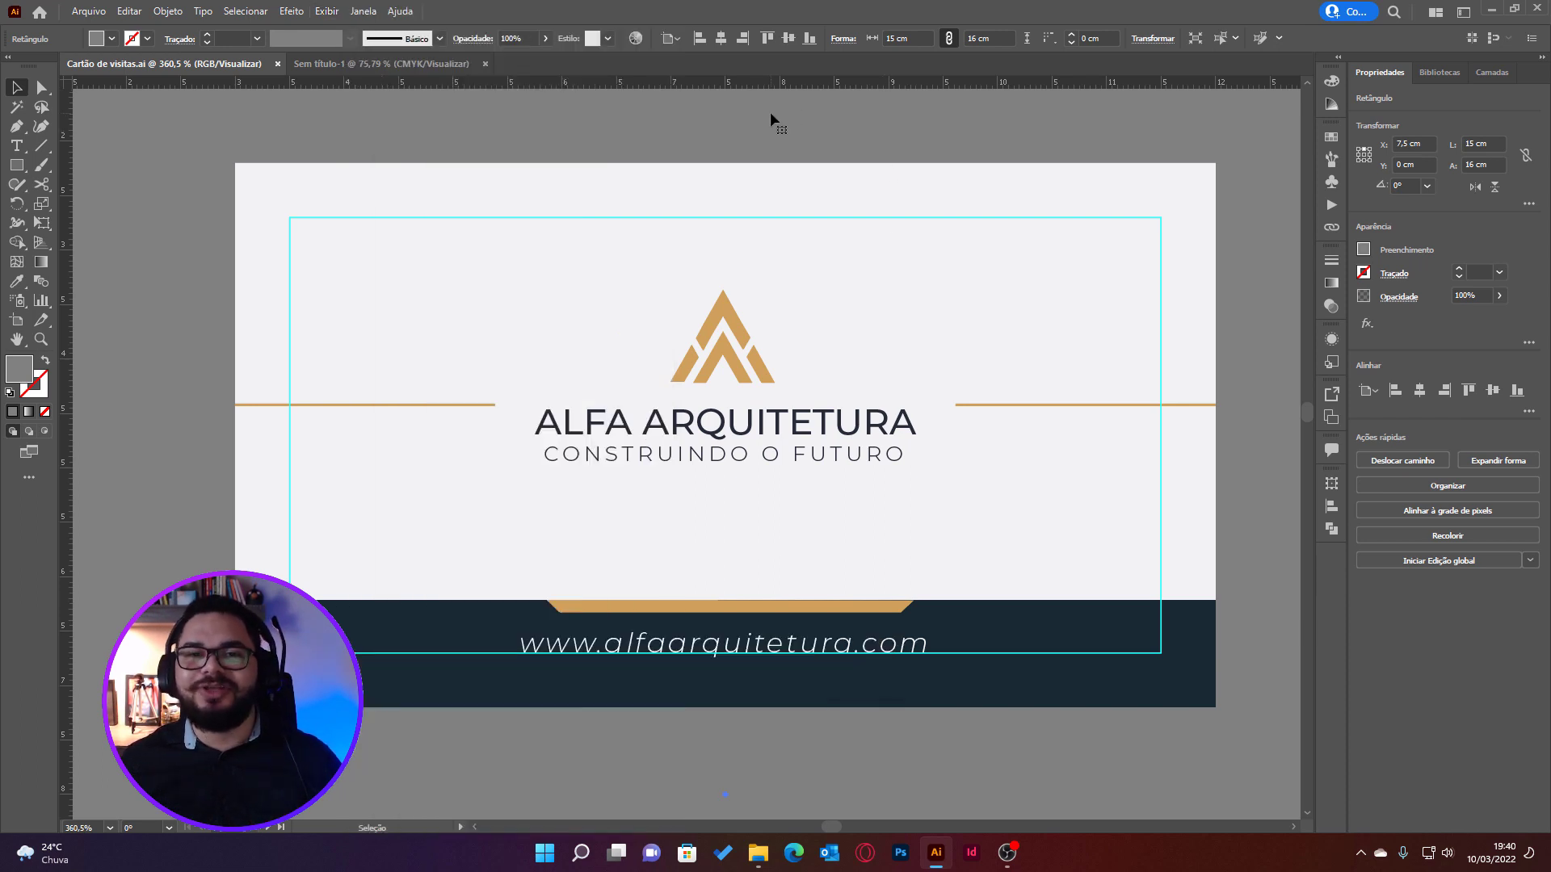
Switch the ruler units to Millimeters from the top ruler's context menu
{"action": "right_click", "coordinate": [735, 84]}
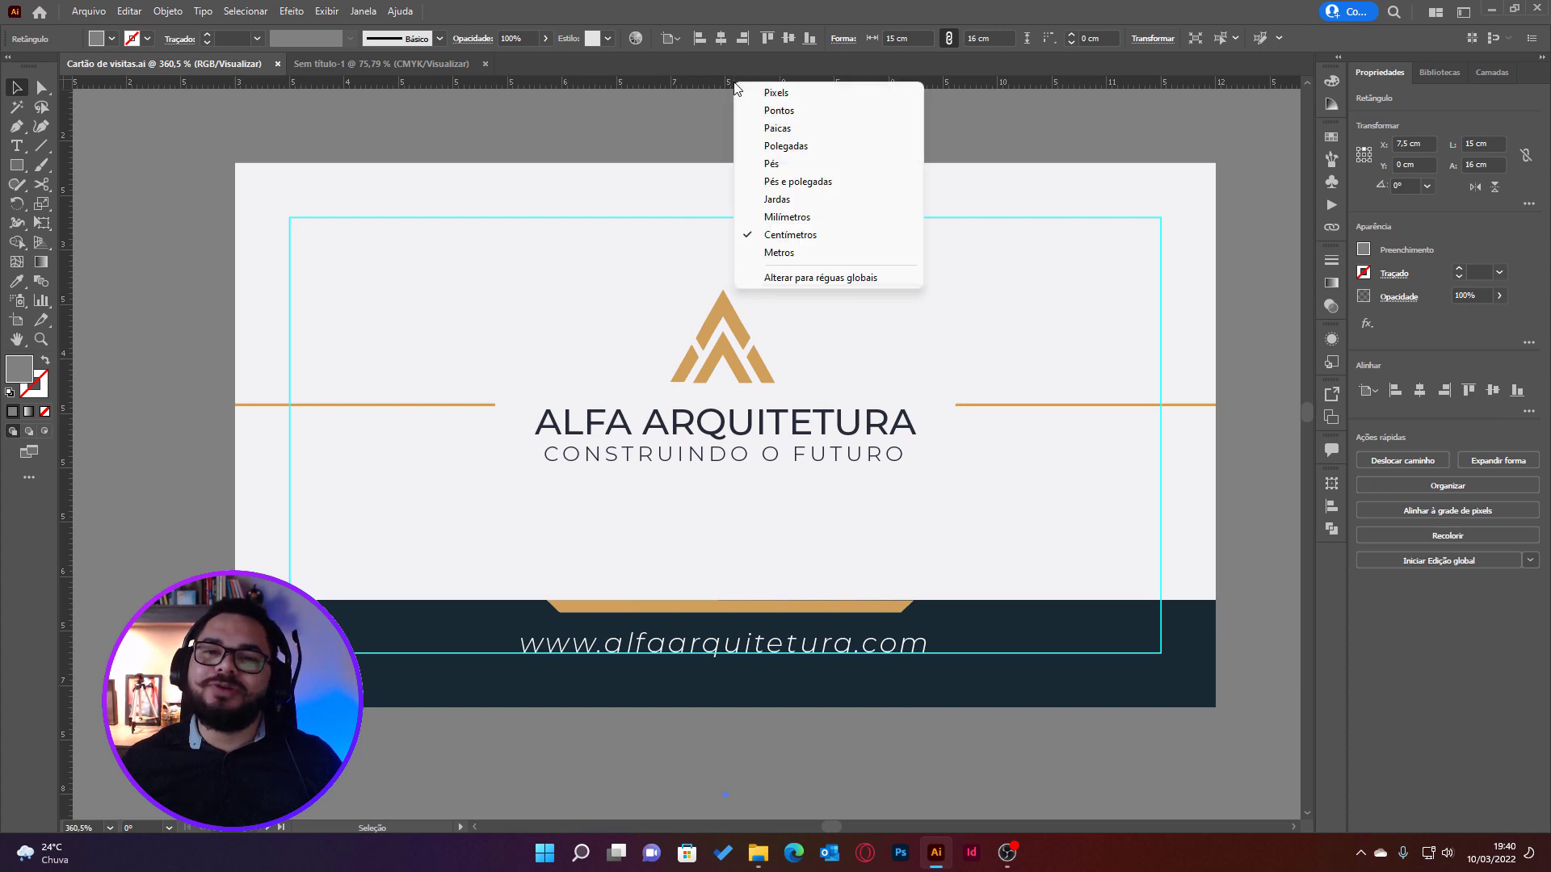
{"action": "left_click", "coordinate": [809, 218]}
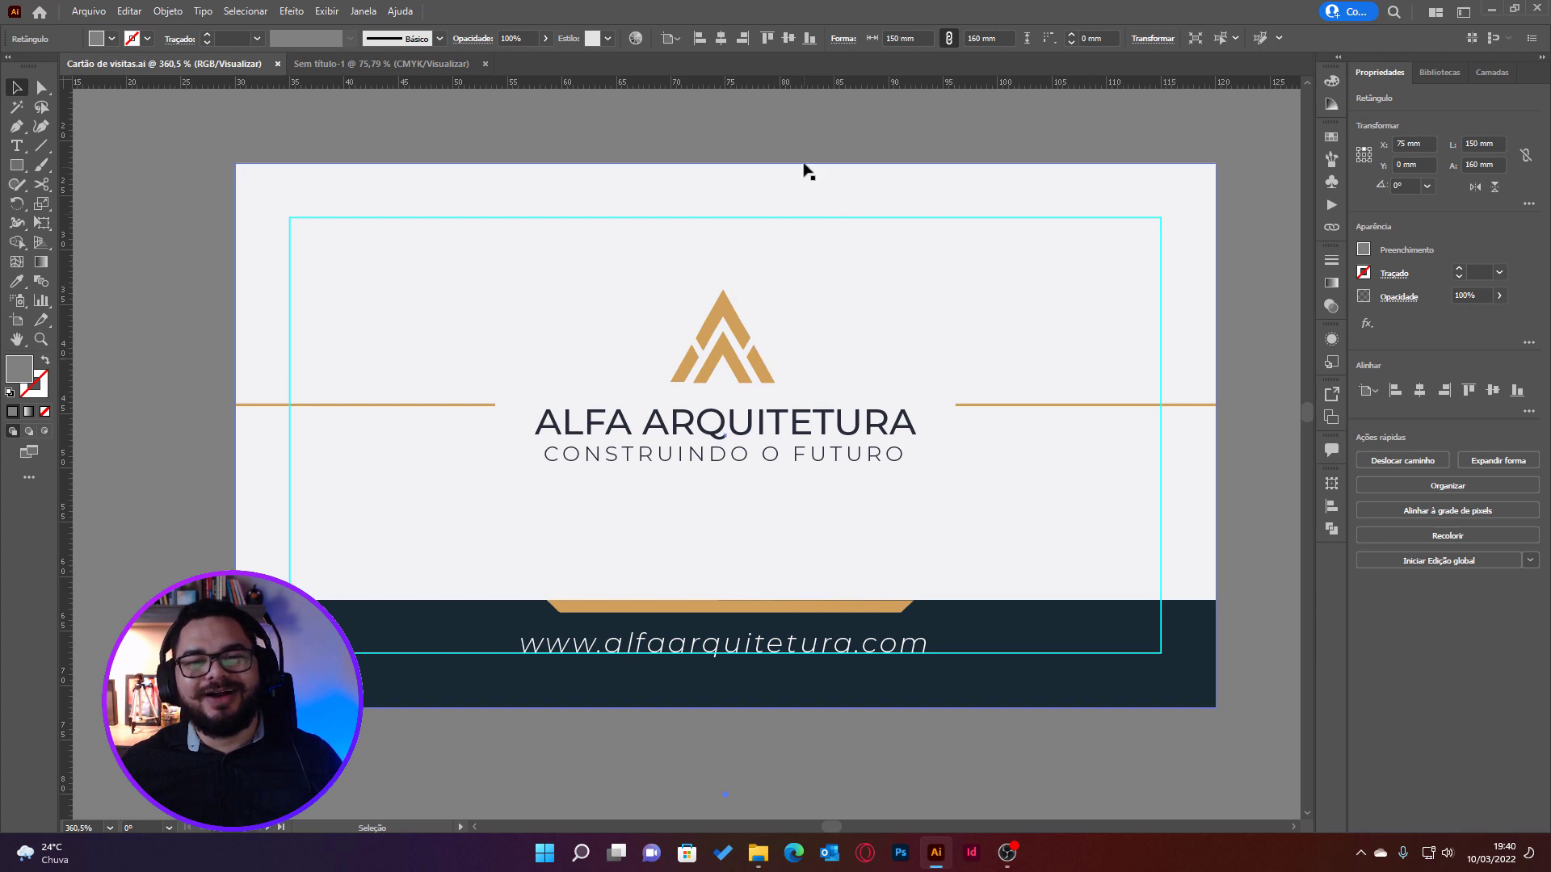